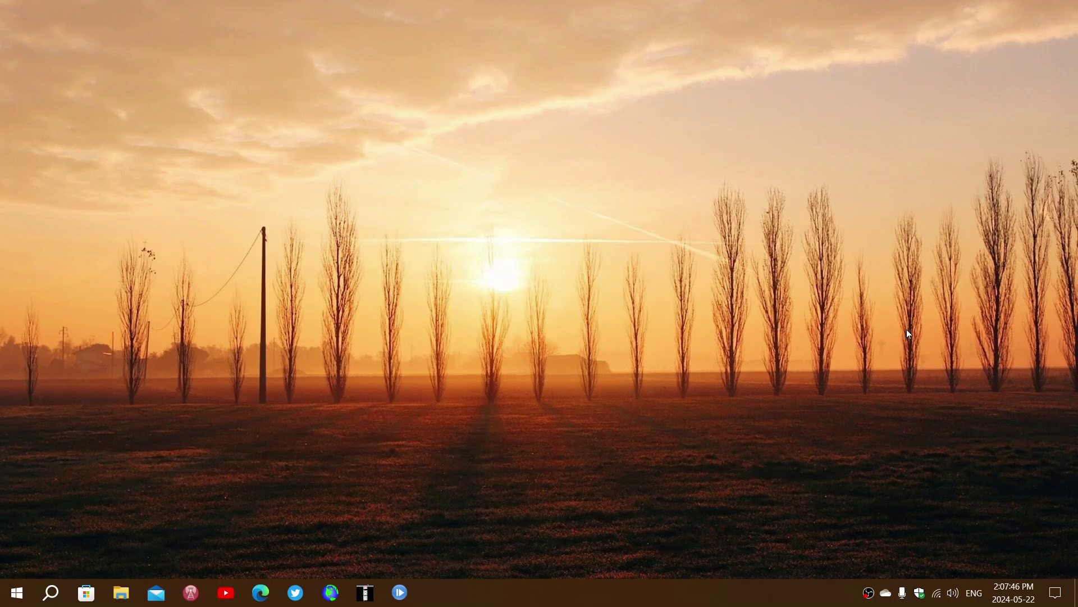
Search for 'regedit' from the taskbar and launch Registry Editor
{"action": "left_click", "coordinate": [60, 600]}
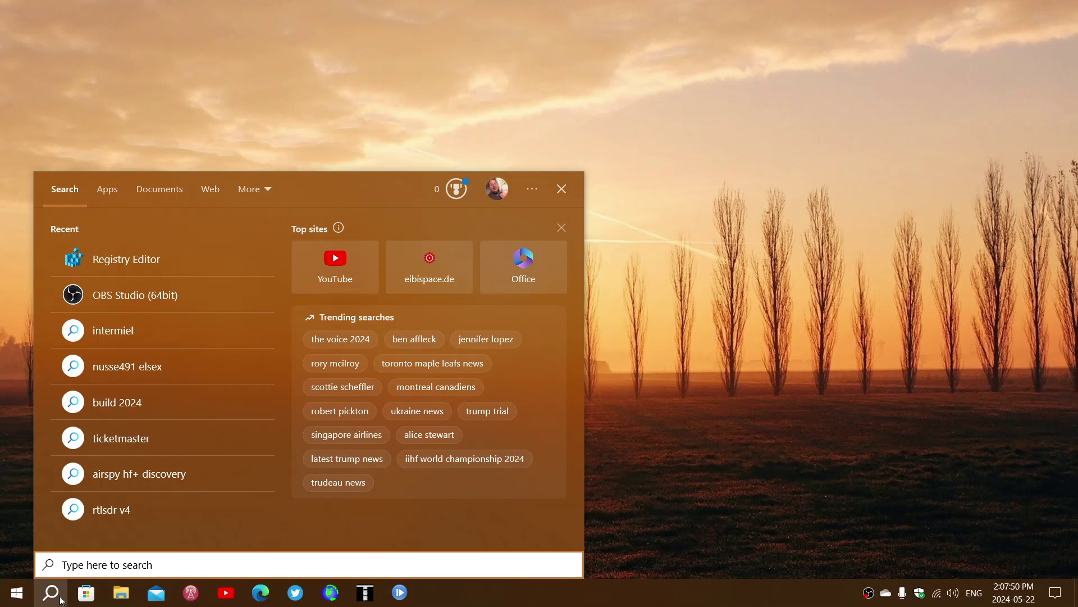
{"action": "type", "text": "rege"}
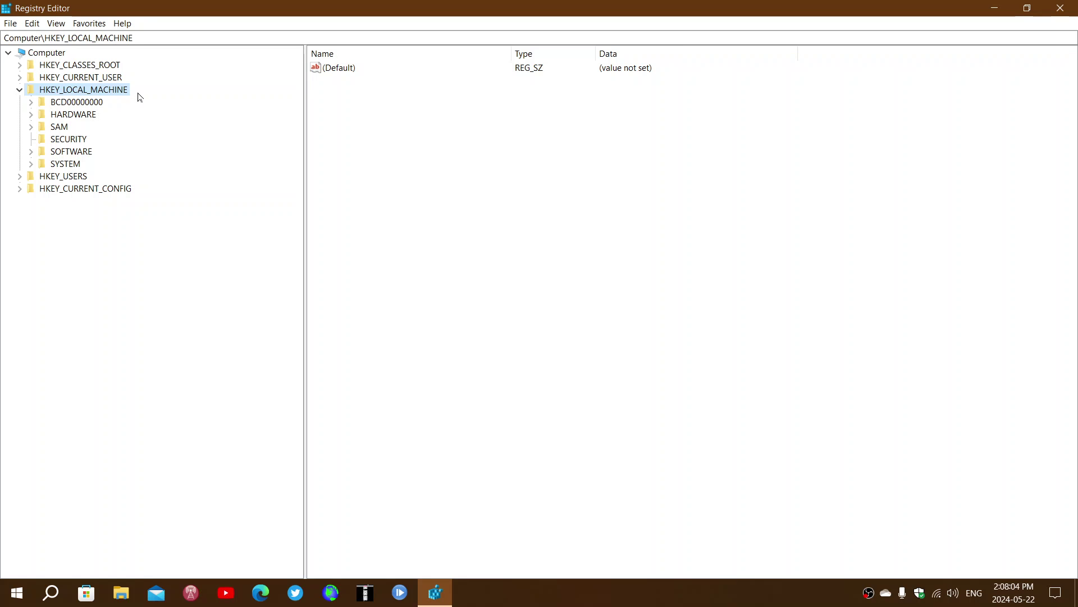
Expand HKEY_LOCAL_MACHINE\SOFTWARE\Policies\Microsoft\Windows to reveal the WindowsUpdate subkey
{"action": "left_click", "coordinate": [31, 152]}
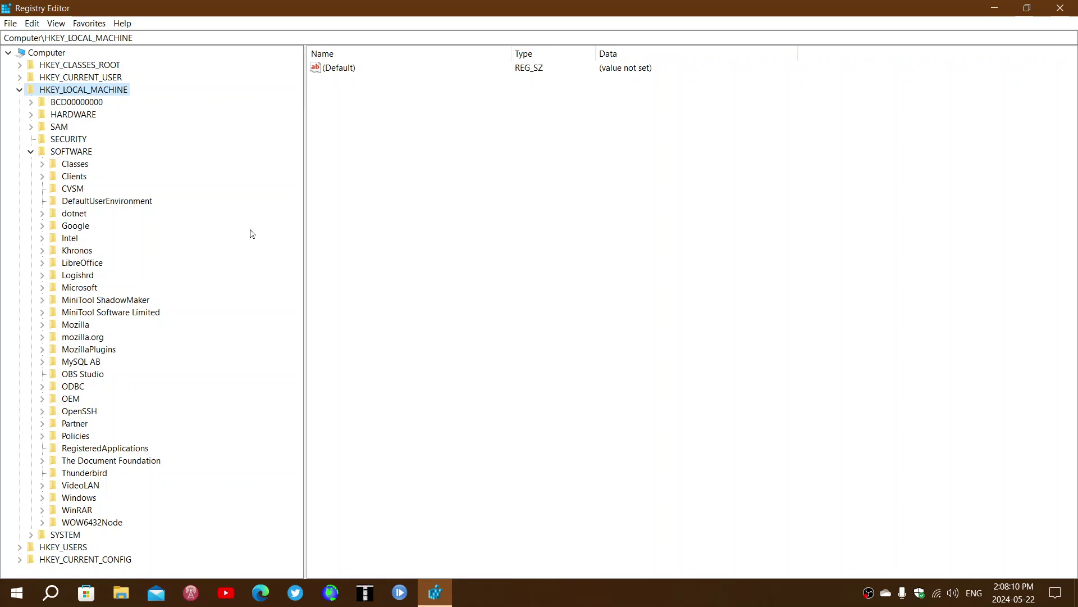
{"action": "left_click", "coordinate": [42, 436]}
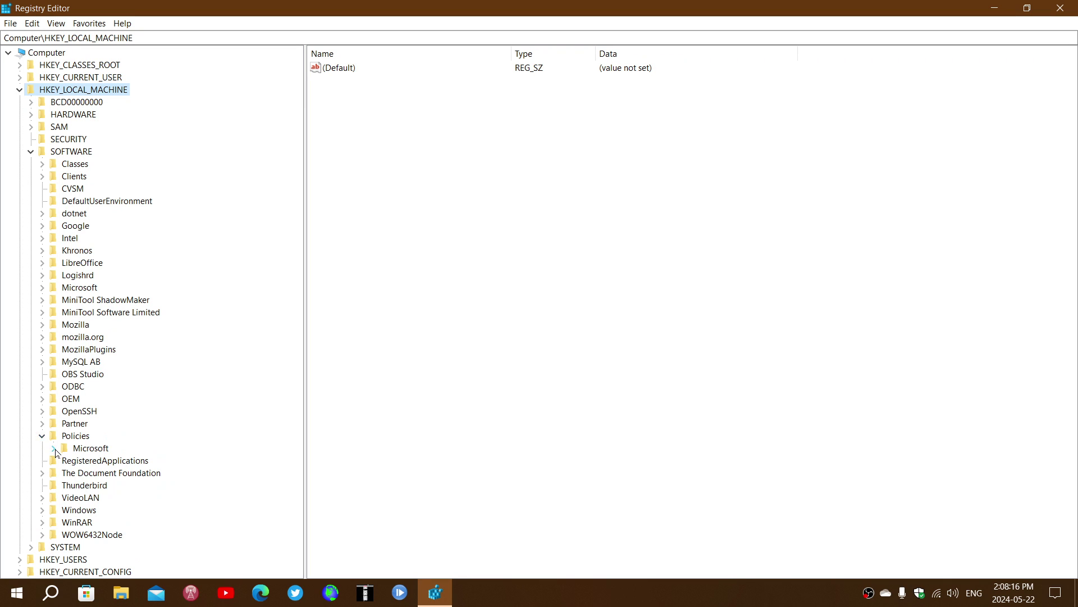
{"action": "left_click", "coordinate": [53, 450]}
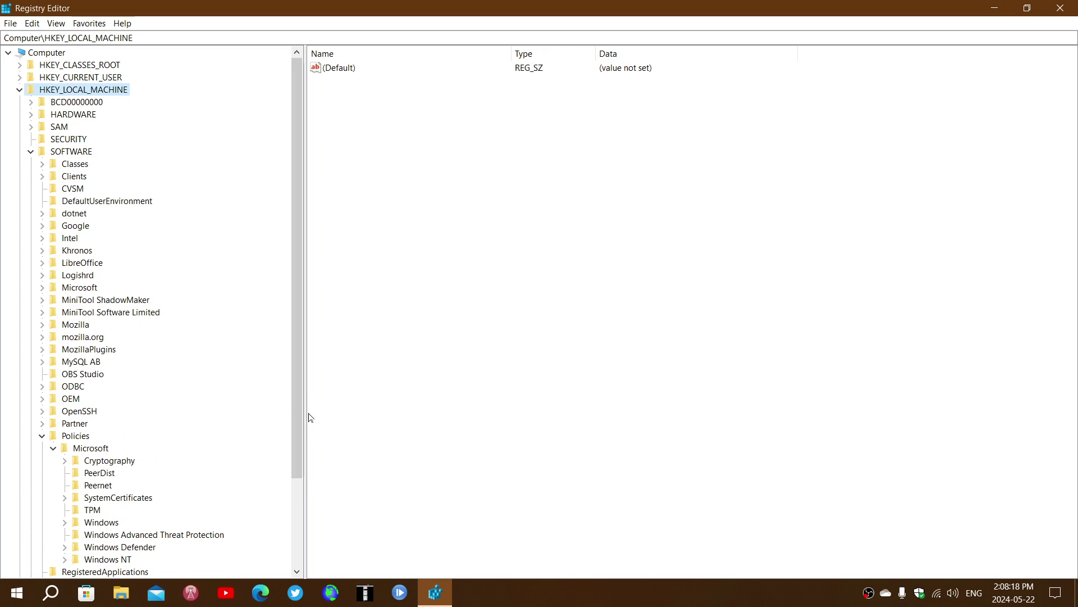
{"action": "left_click", "coordinate": [65, 522]}
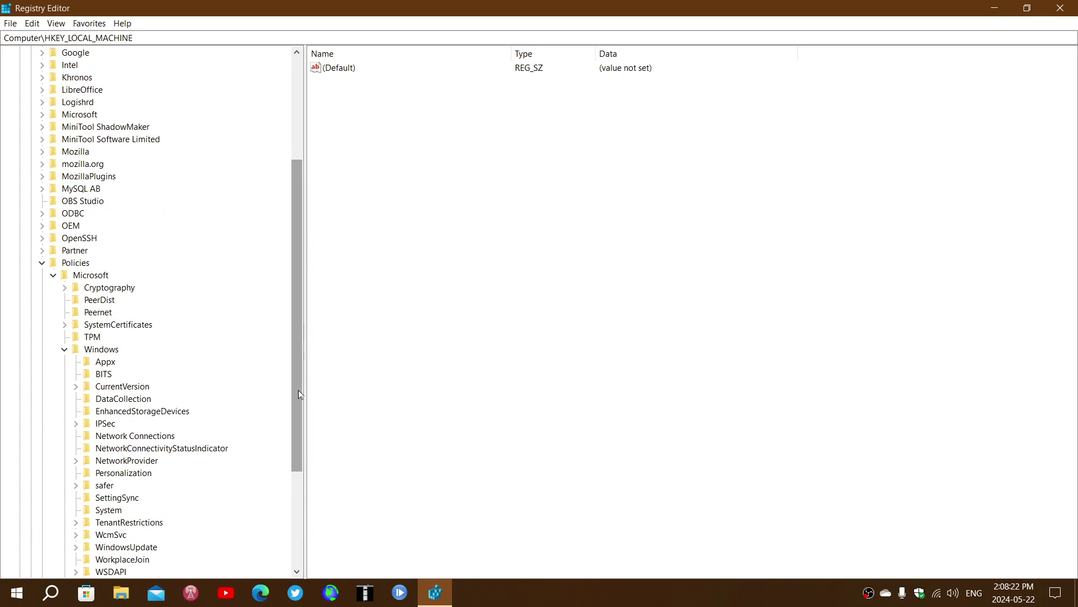
{"action": "left_click_drag", "start_coordinate": [299, 390], "coordinate": [298, 430]}
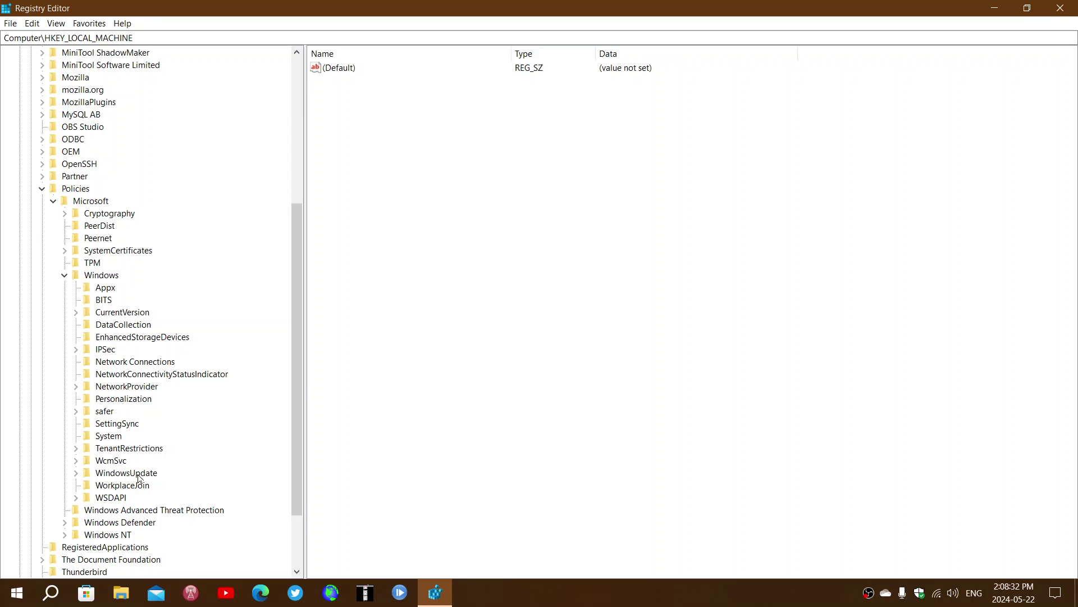
{"action": "right_click", "coordinate": [111, 281]}
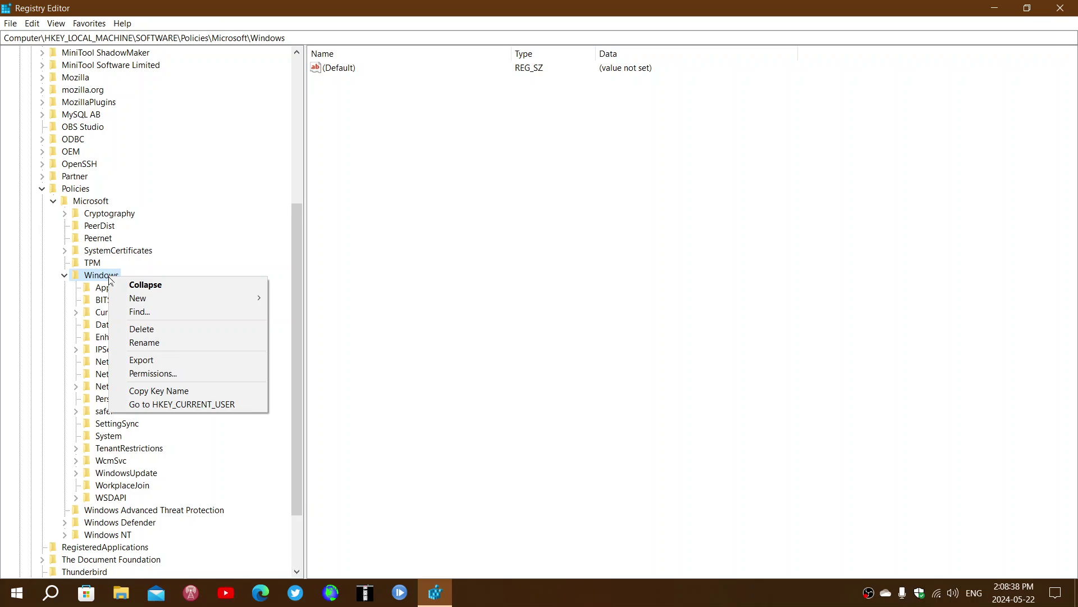
{"action": "mouse_move", "coordinate": [182, 298]}
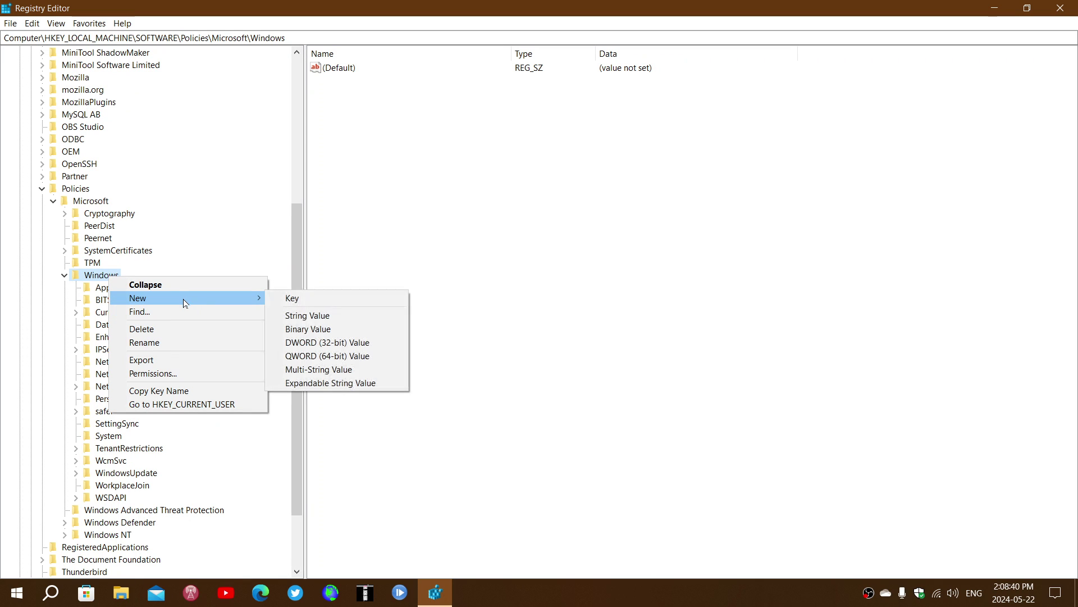
{"action": "left_click", "coordinate": [325, 299]}
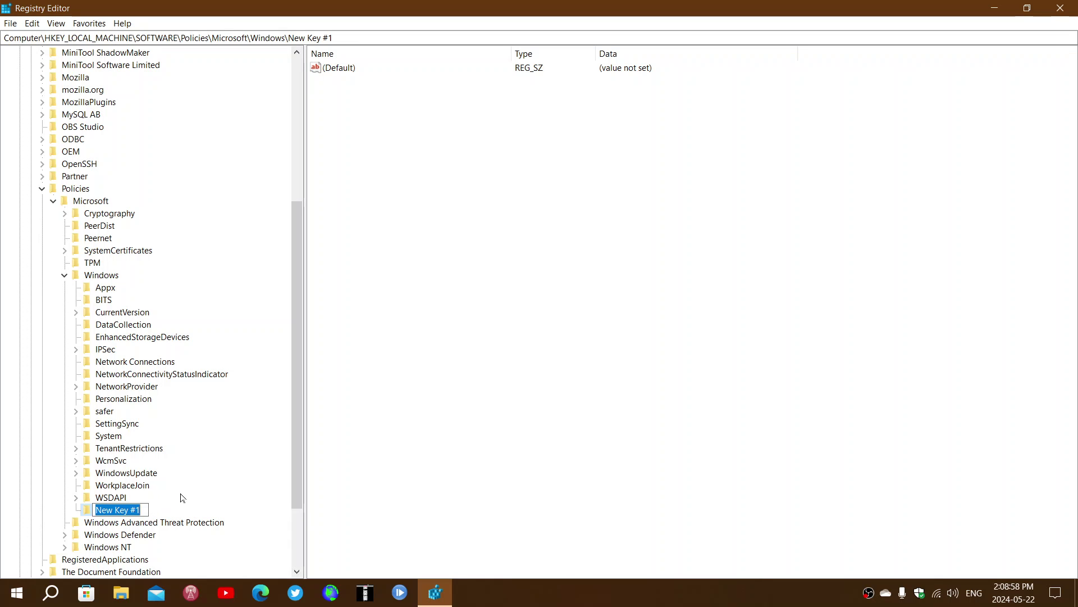
{"action": "key", "text": "Return"}
{"action": "right_click", "coordinate": [121, 512]}
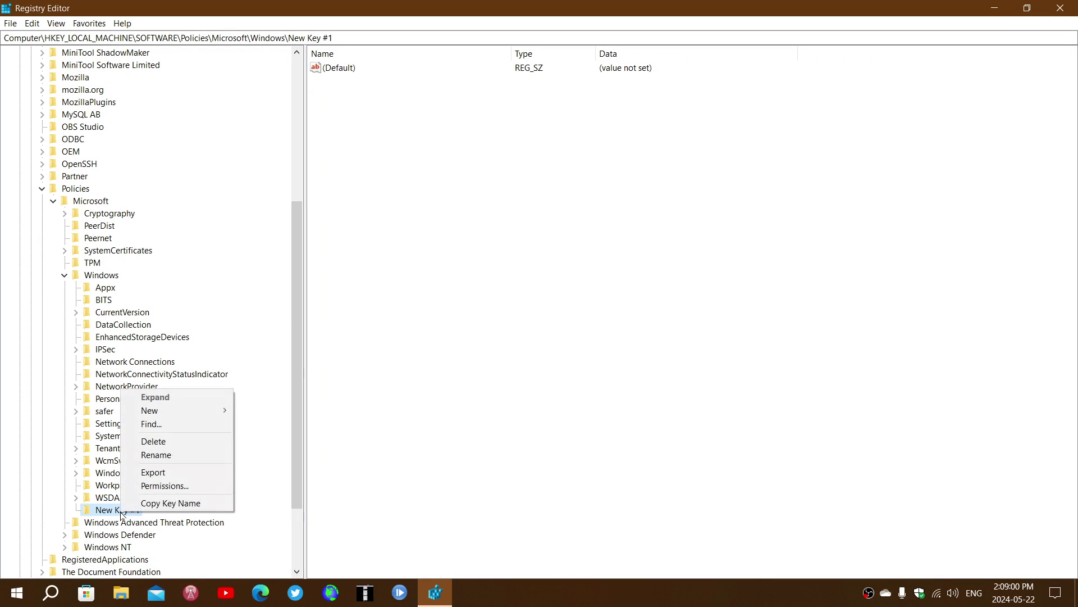
{"action": "left_click", "coordinate": [167, 441]}
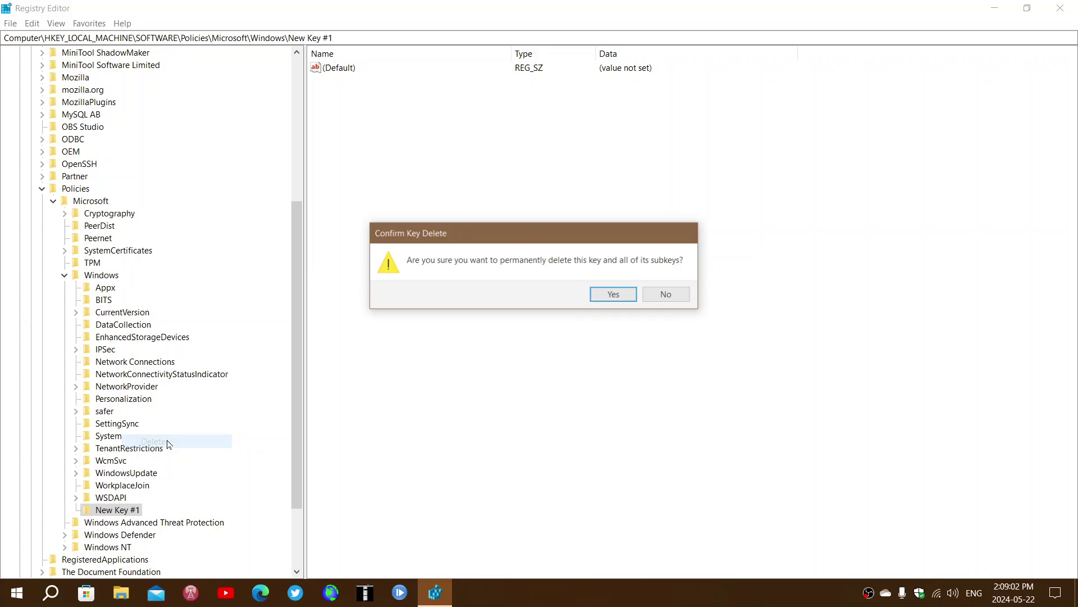
{"action": "left_click", "coordinate": [623, 295]}
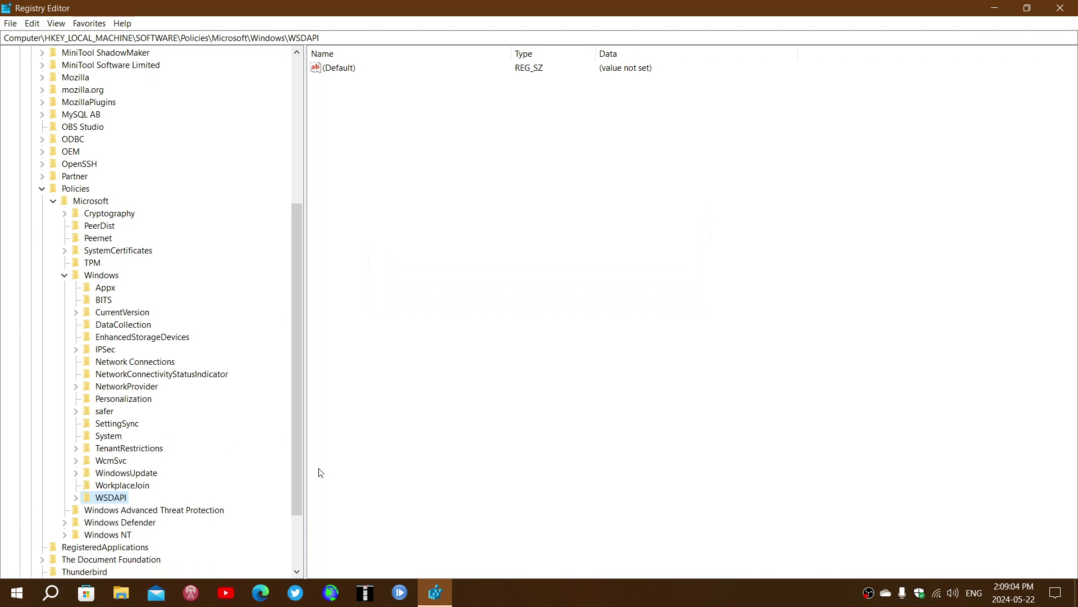
{"action": "left_click", "coordinate": [108, 475]}
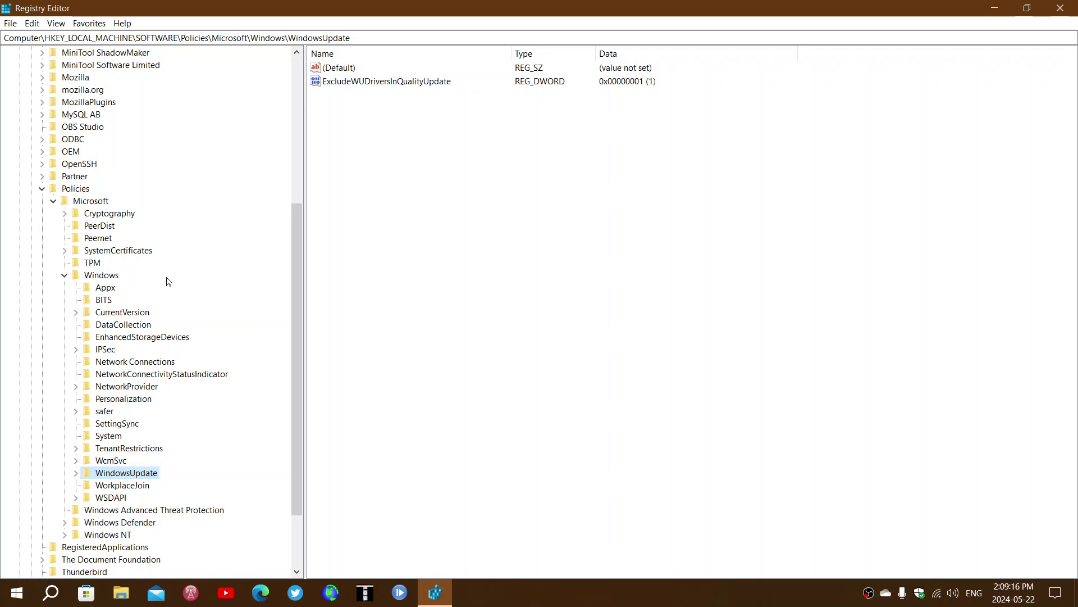
Create a DWORD (32-bit) value under WindowsUpdate, left as 'New Value #1'
{"action": "right_click", "coordinate": [125, 478]}
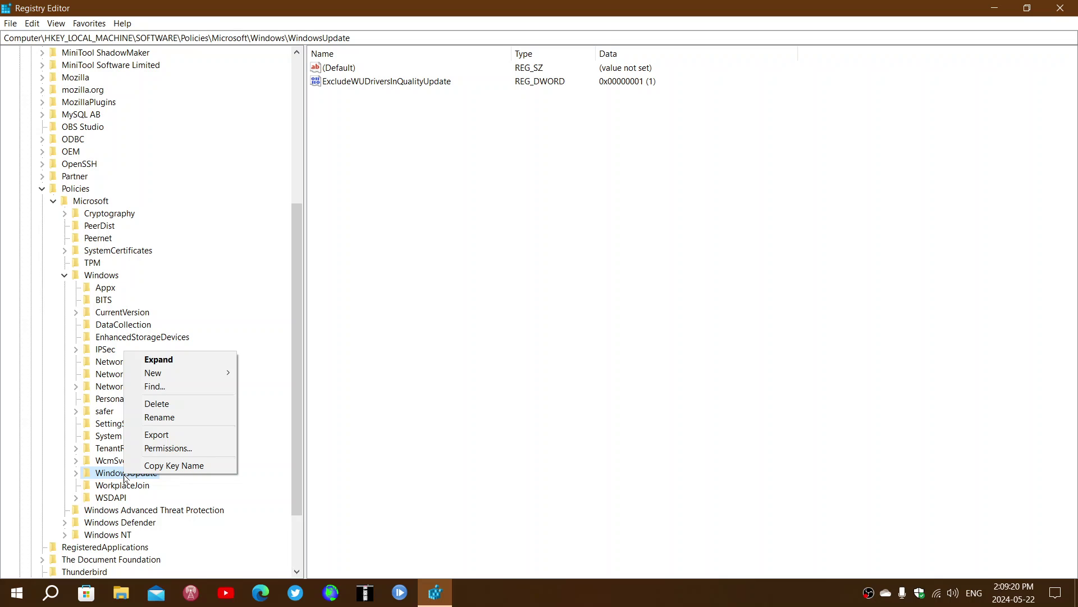
{"action": "mouse_move", "coordinate": [182, 372]}
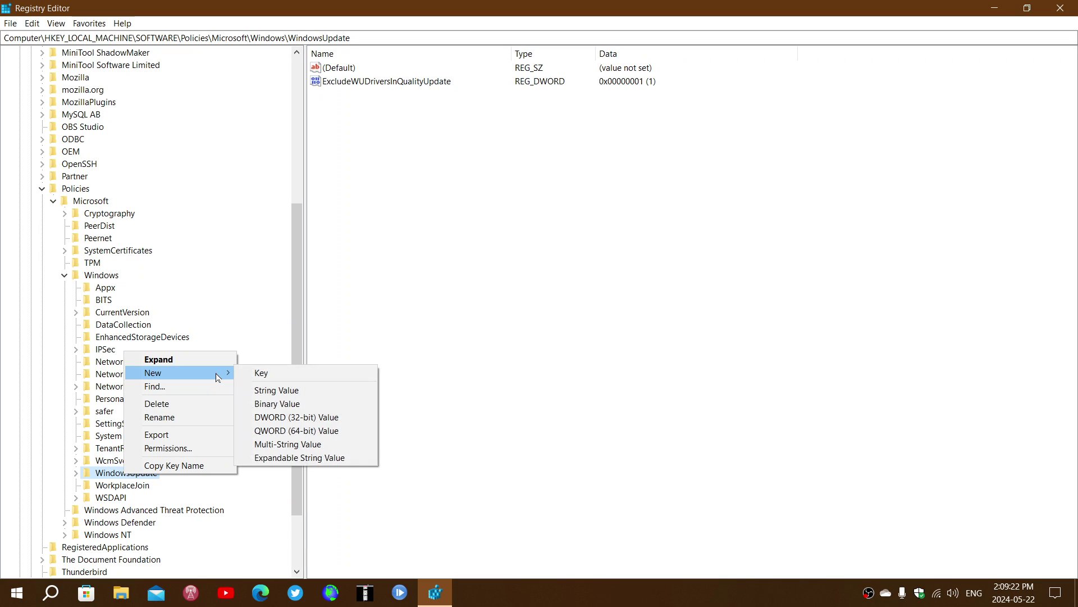
{"action": "left_click", "coordinate": [301, 419]}
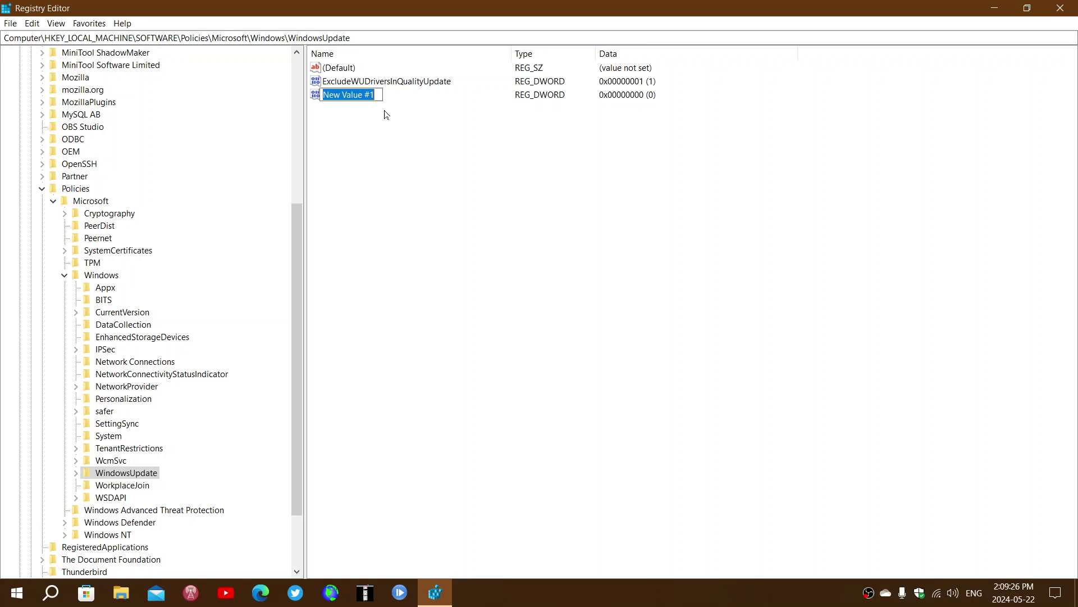
{"action": "key", "text": "Return"}
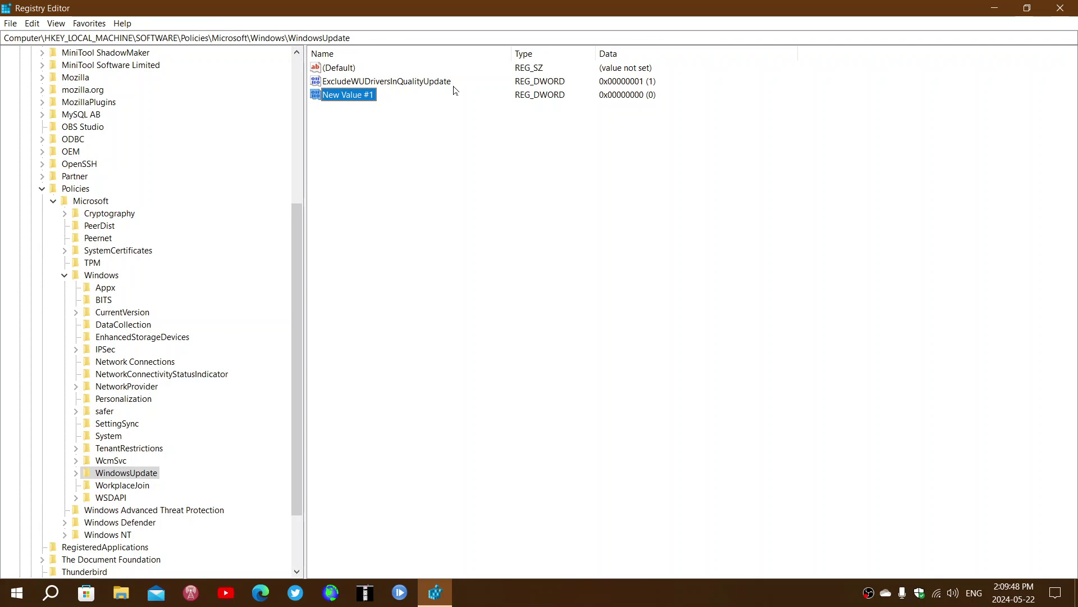
Delete New Value #1 from the WindowsUpdate key
{"action": "right_click", "coordinate": [348, 102]}
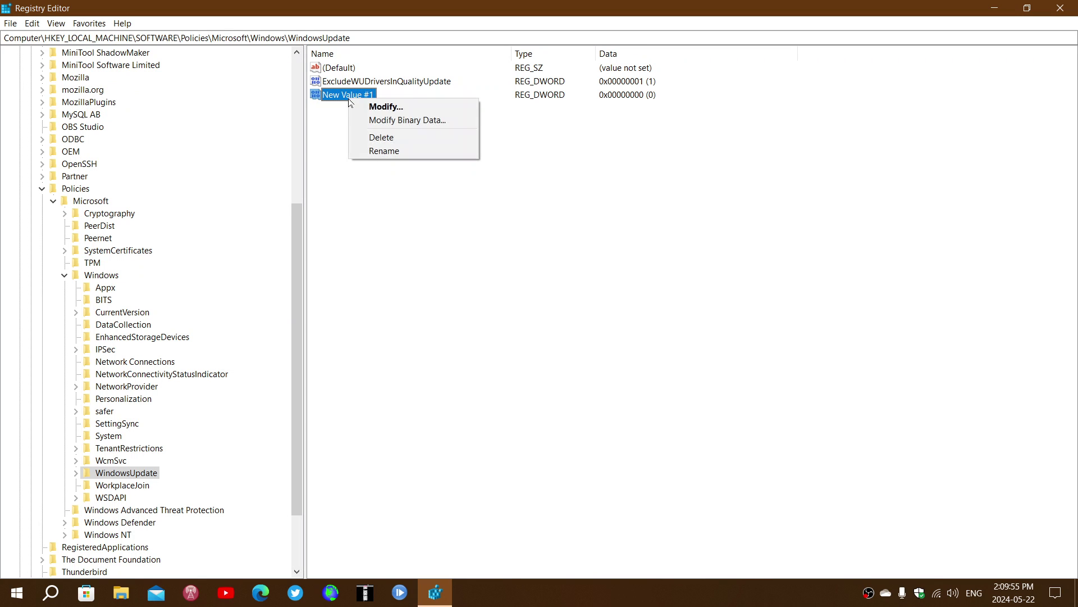
{"action": "left_click", "coordinate": [382, 137]}
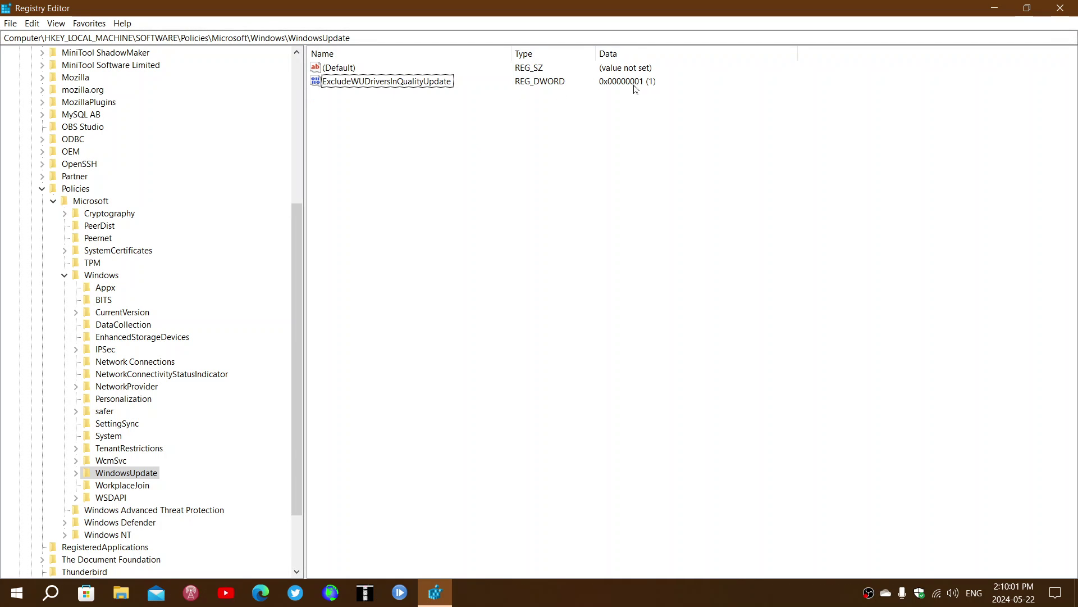
Modify ExcludeWUDriversInQualityUpdate, keeping its value data at 1
{"action": "right_click", "coordinate": [404, 85]}
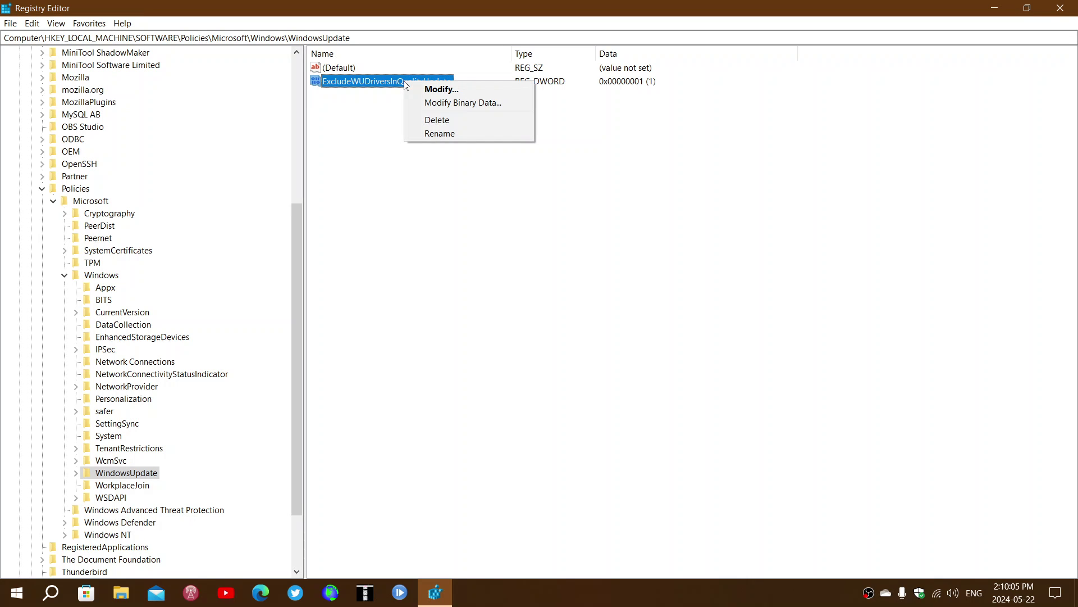
{"action": "left_click", "coordinate": [407, 87]}
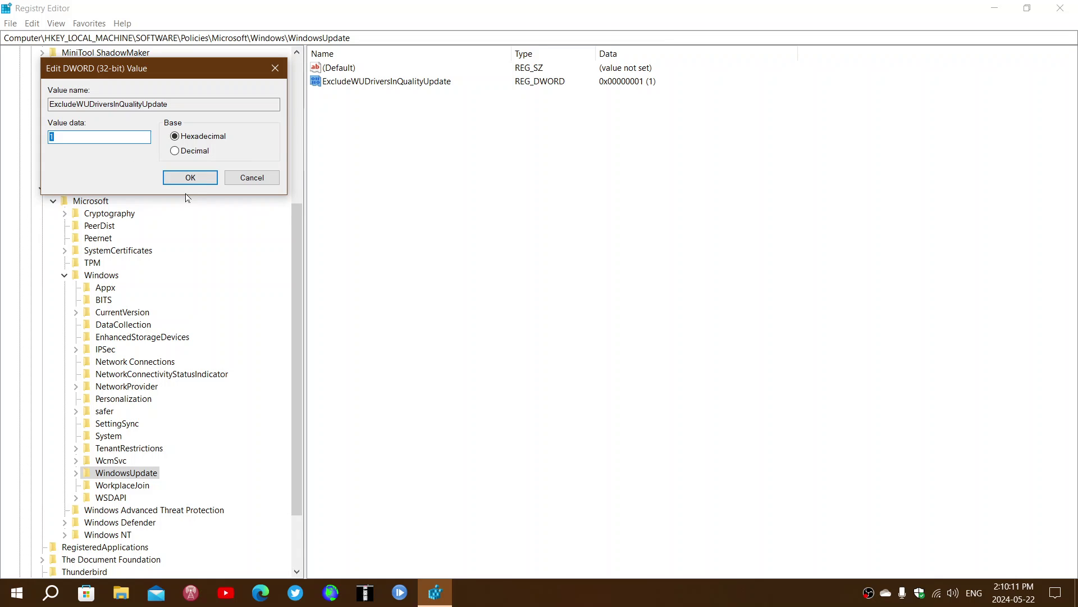
{"action": "left_click", "coordinate": [191, 177]}
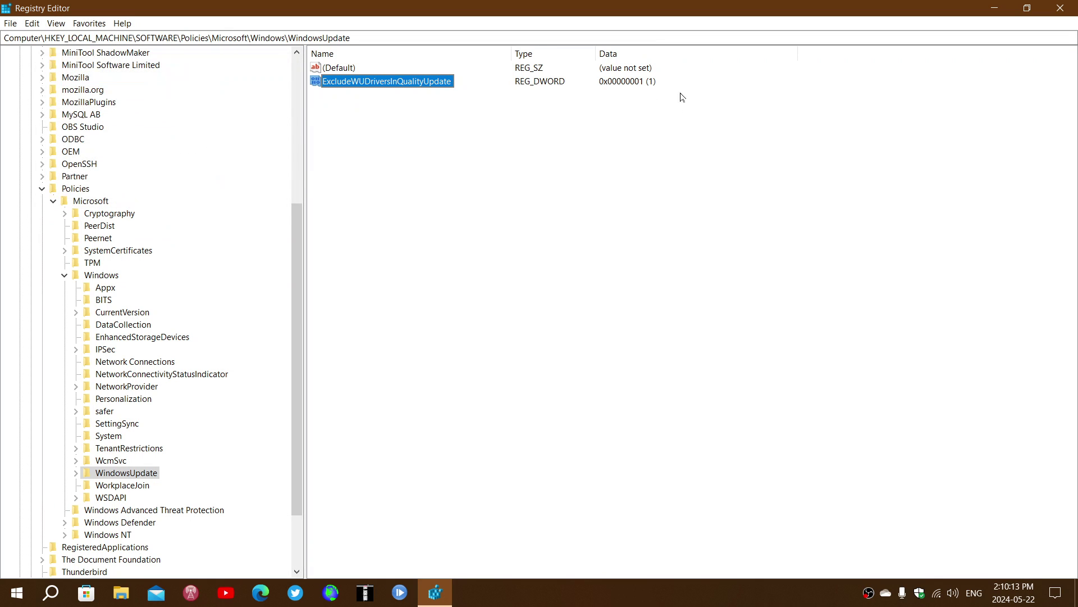
{"action": "left_click", "coordinate": [445, 120]}
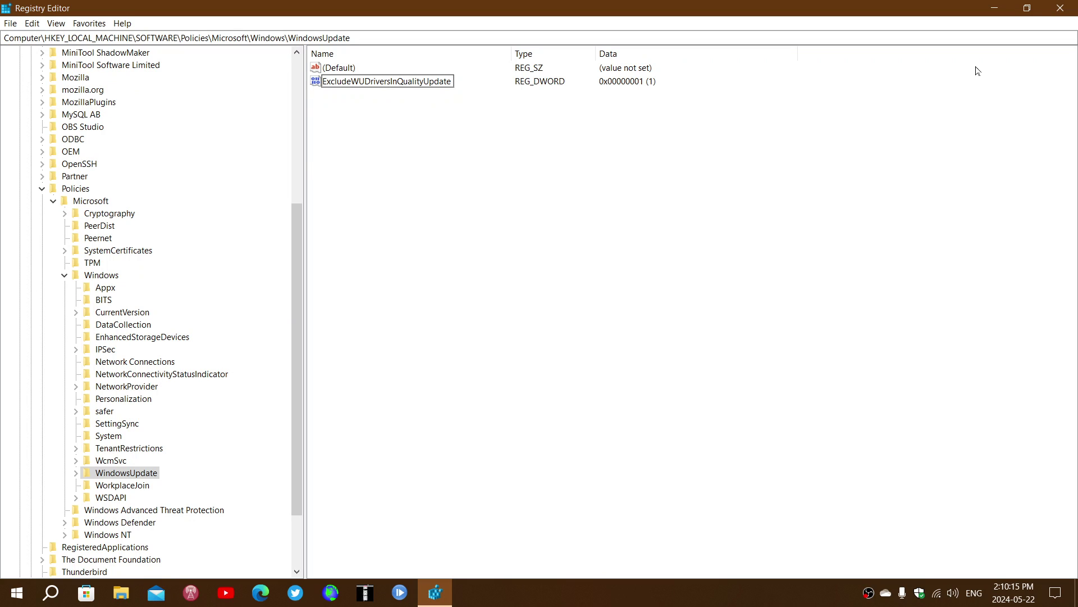
Close Registry Editor, returning to the desktop
{"action": "left_click", "coordinate": [1060, 9]}
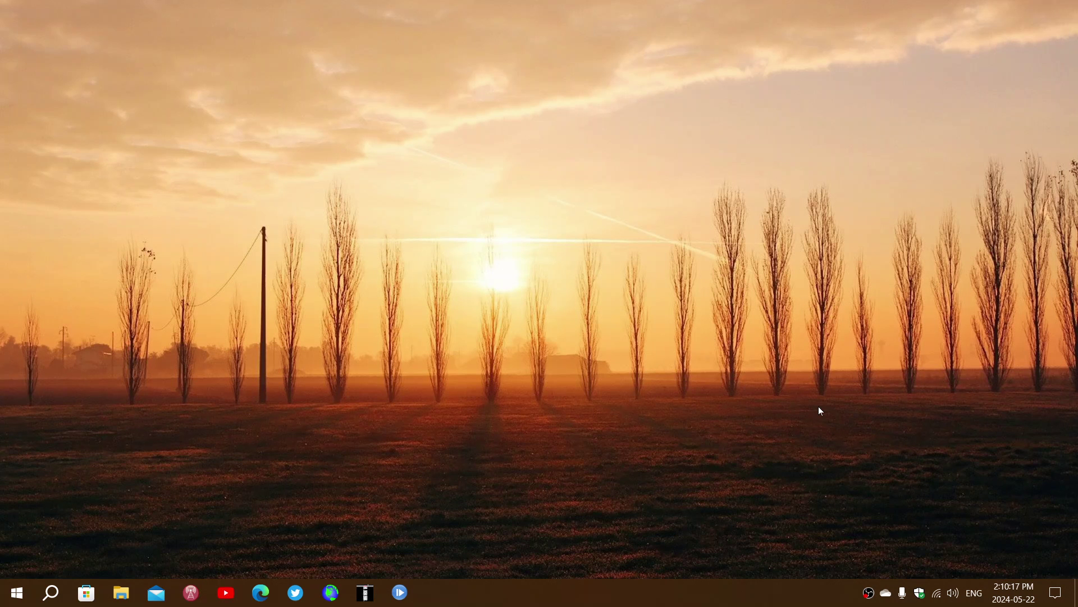